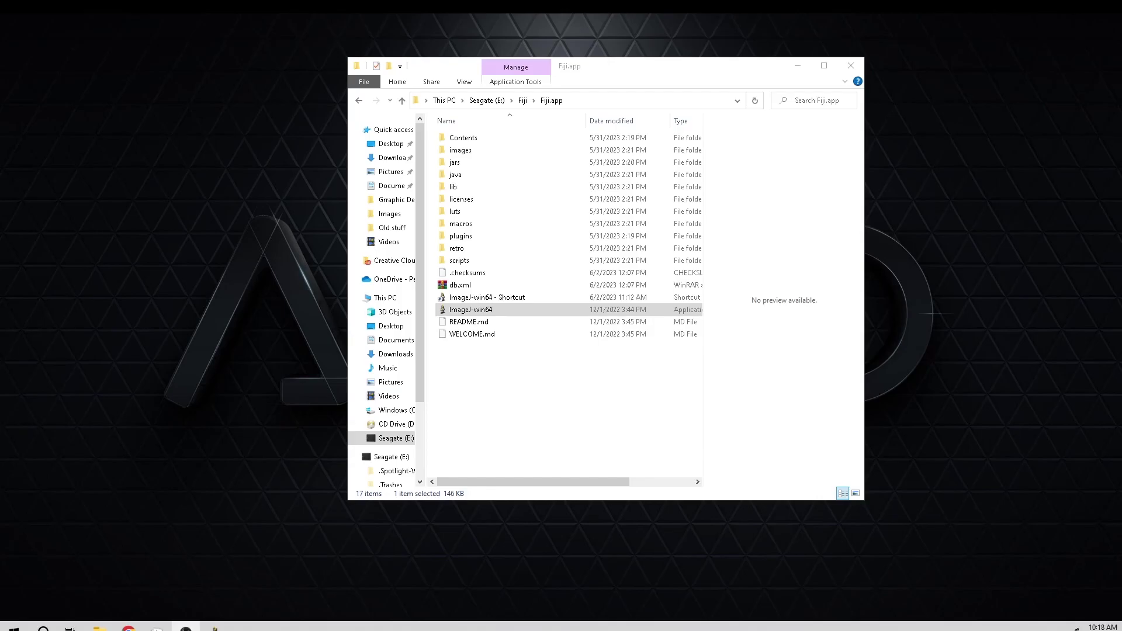
- Launch ImageJ-win64 from the Fiji.app folder and minimize the folder window
click(644, 77)
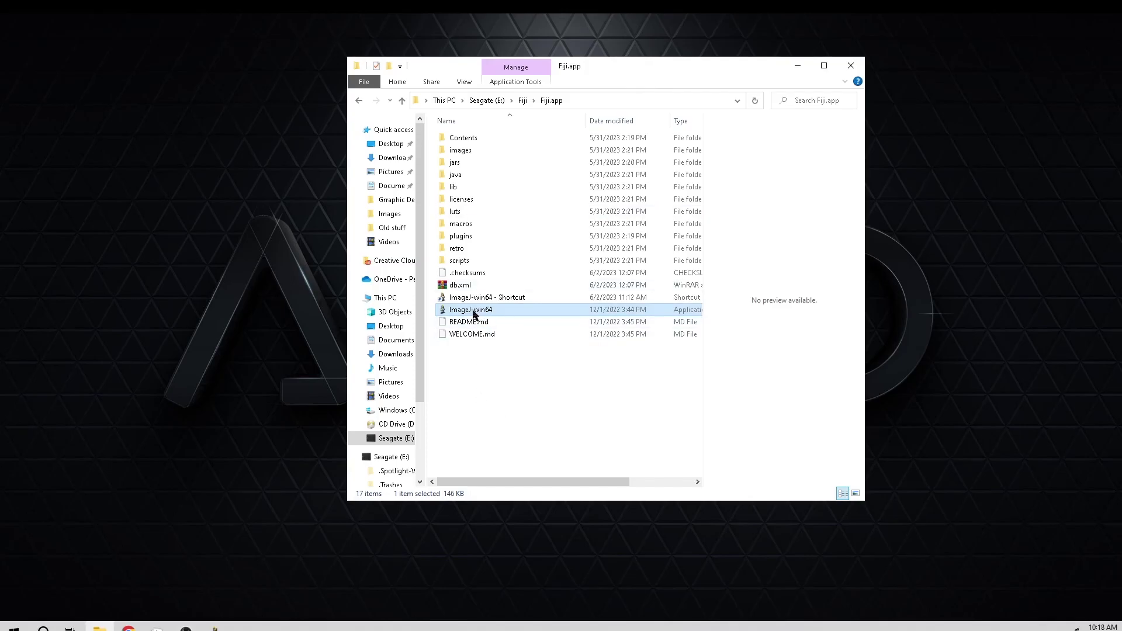
click(798, 65)
- Import the anteater foot CT slice folder as an Image Sequence, keeping the default settings
drag(650, 124, 650, 73)
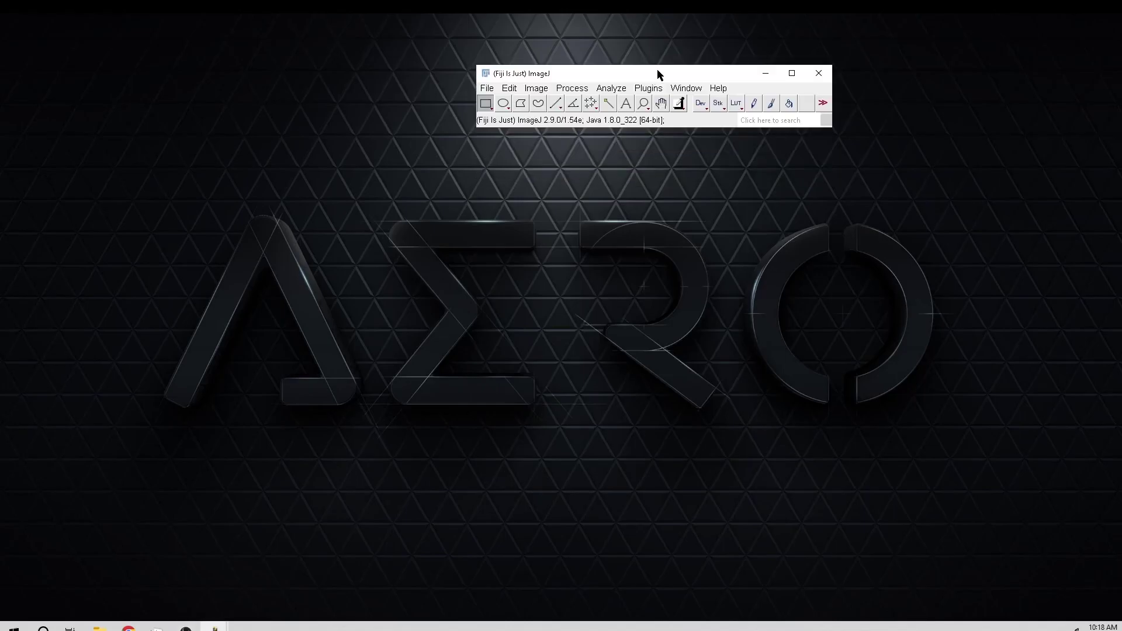
click(486, 89)
mouse_move(552, 181)
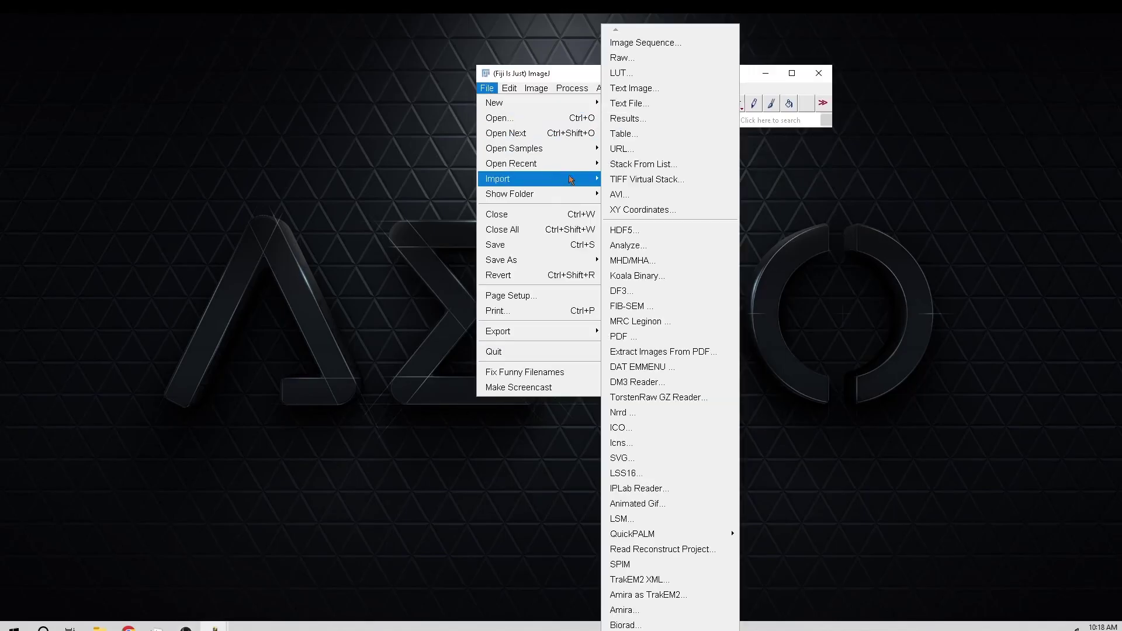
click(663, 43)
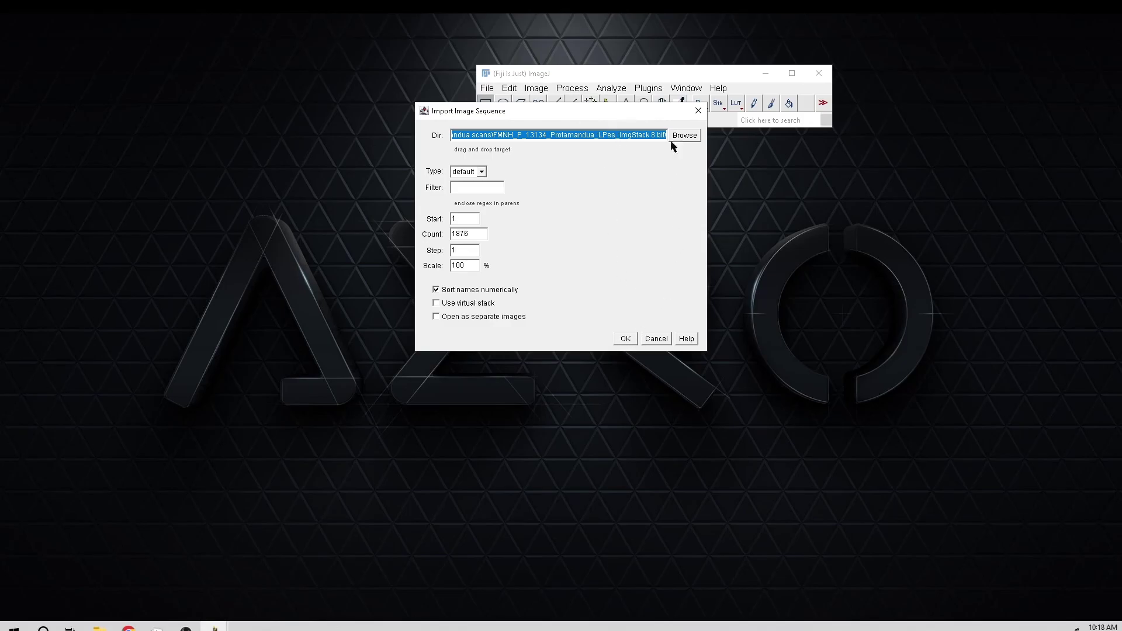
- Bring the FMNH CT stack forward, scroll to slice 1633, and place it below the main window
mouse_move(215, 628)
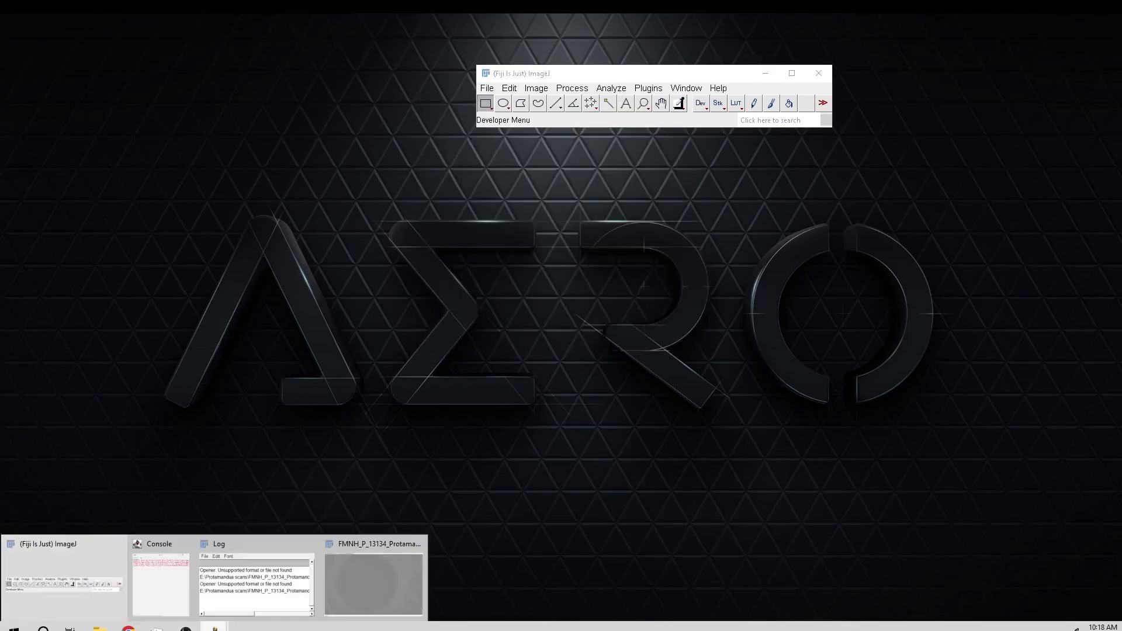
click(401, 576)
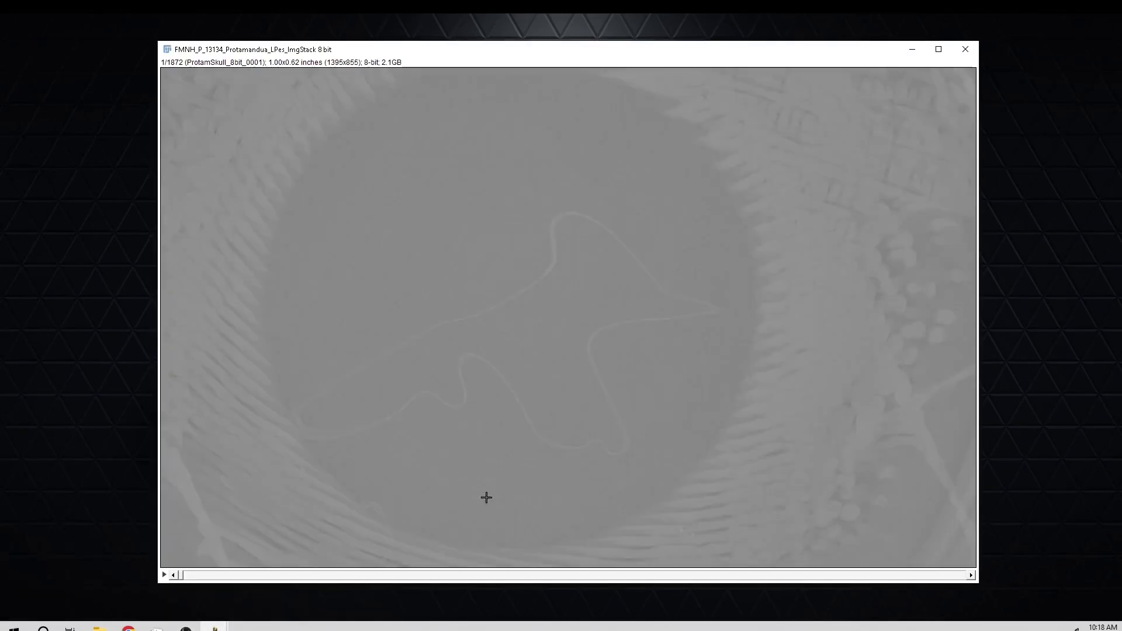
click(189, 576)
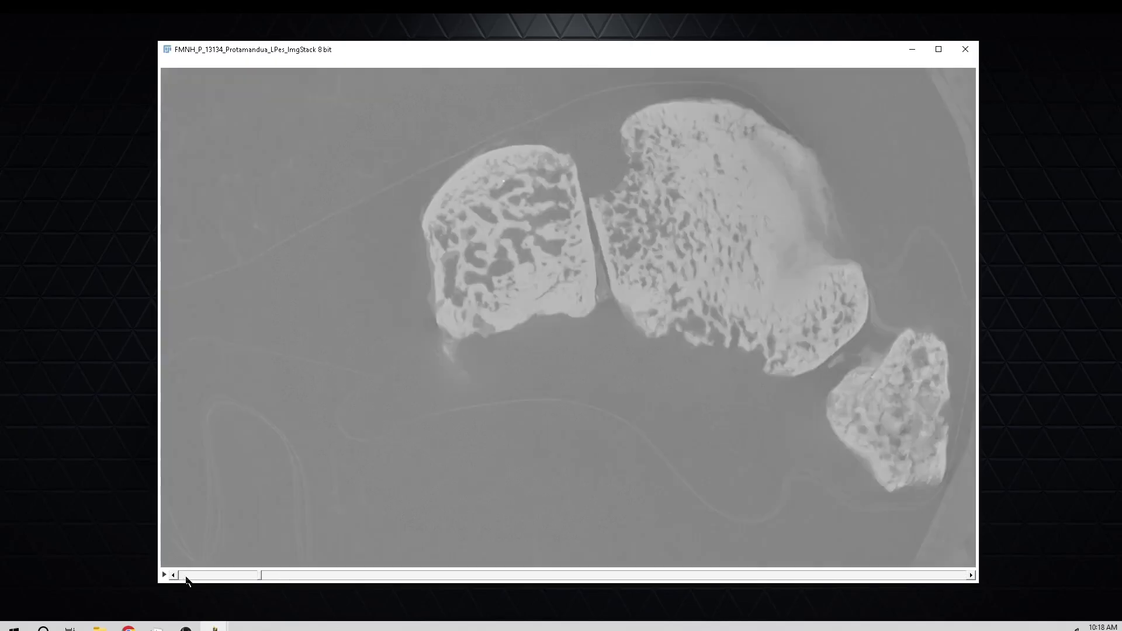
drag(257, 581, 859, 503)
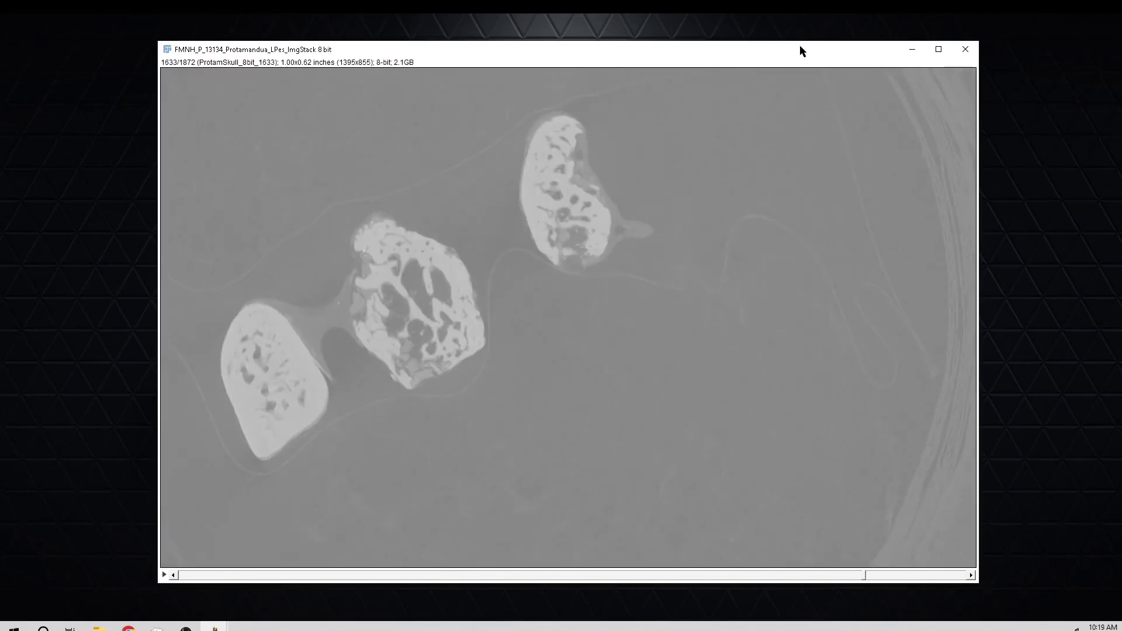
drag(801, 50, 814, 118)
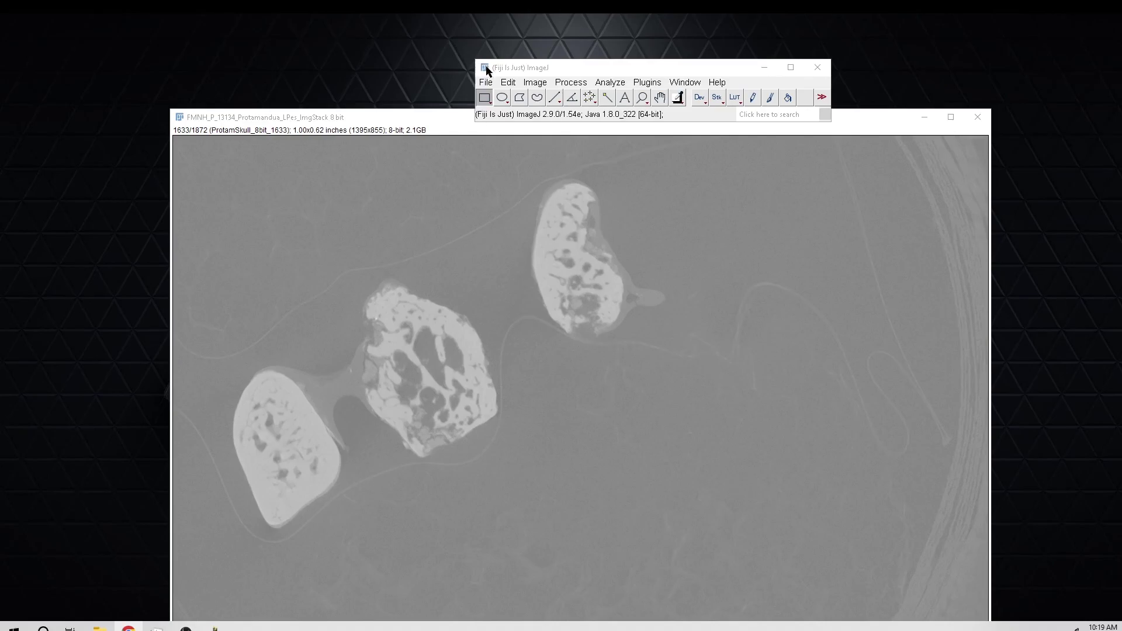
- Run Subtract Background with a 50-pixel rolling ball radius on all 1872 slices
click(571, 82)
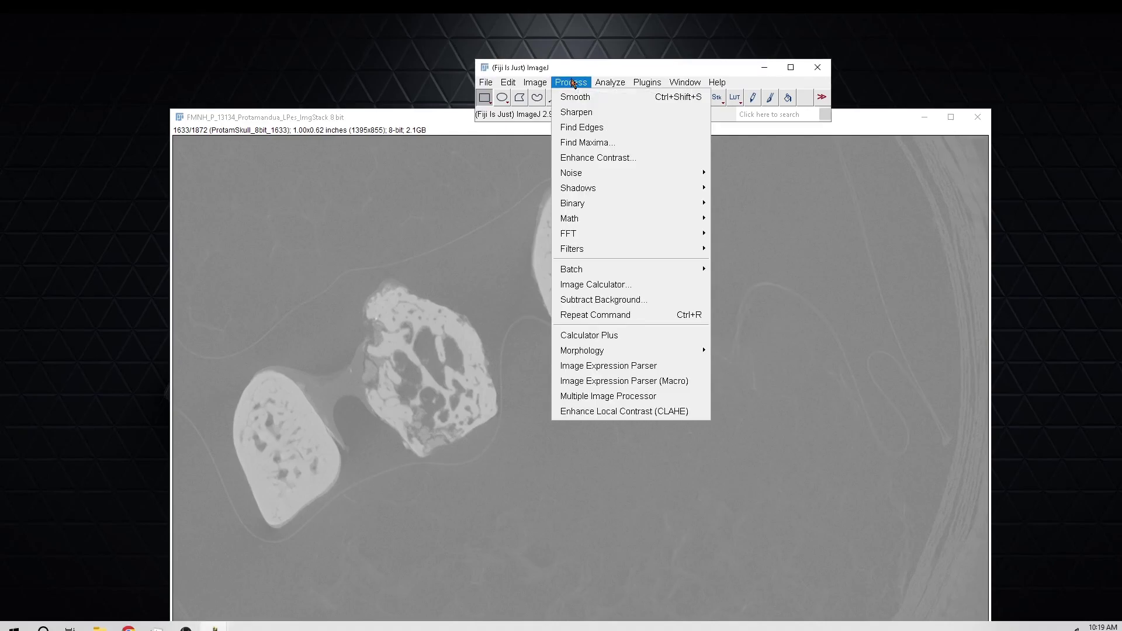
click(618, 304)
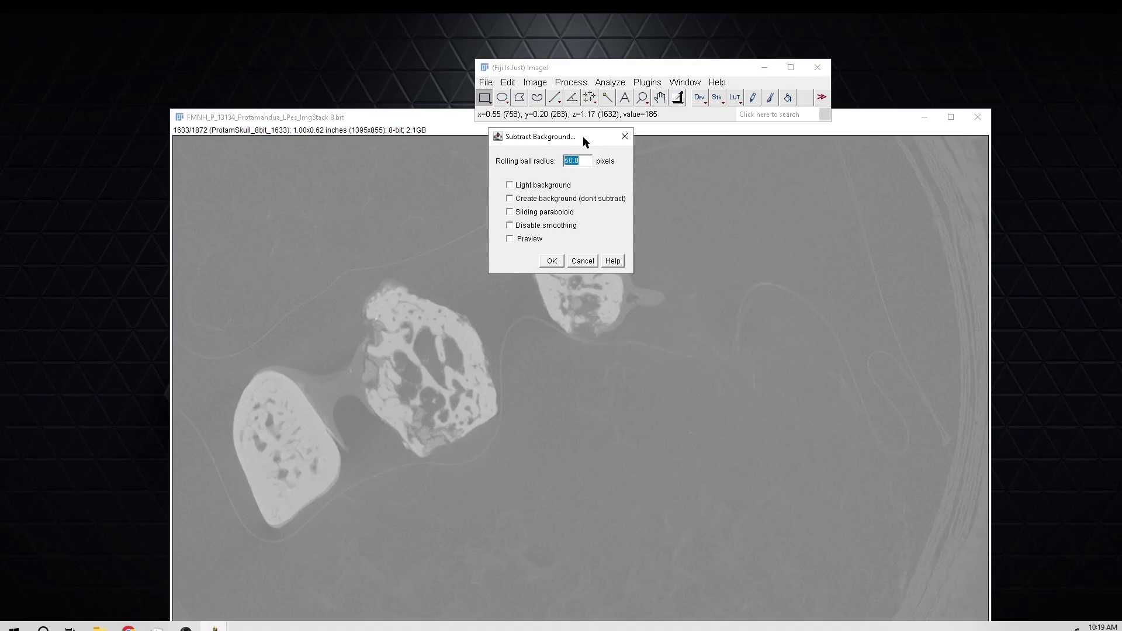
click(552, 262)
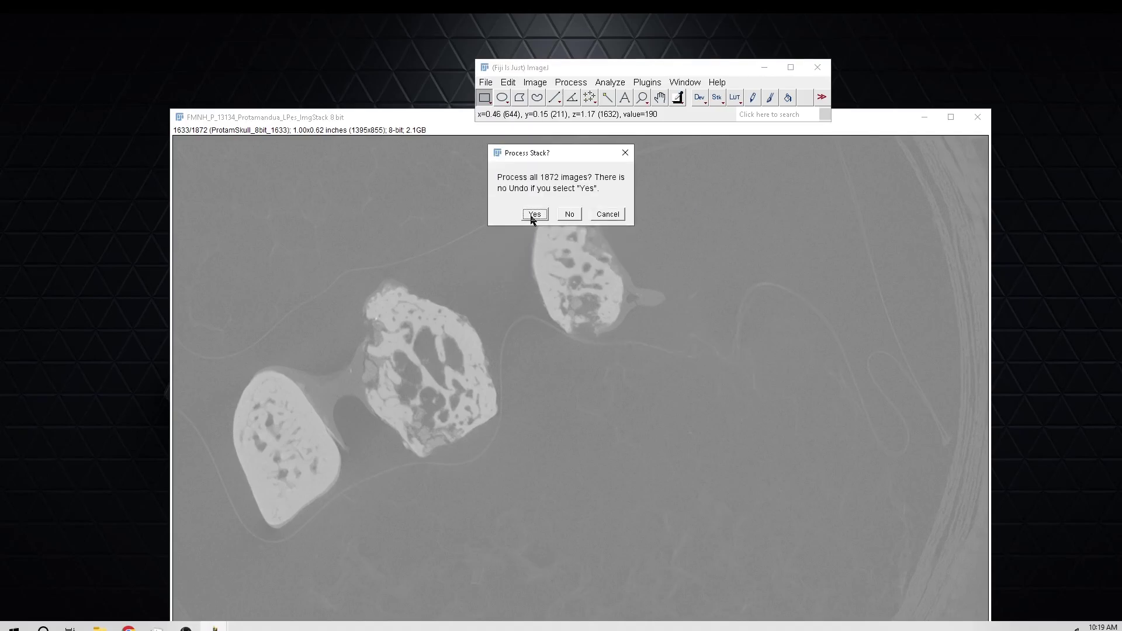
click(534, 215)
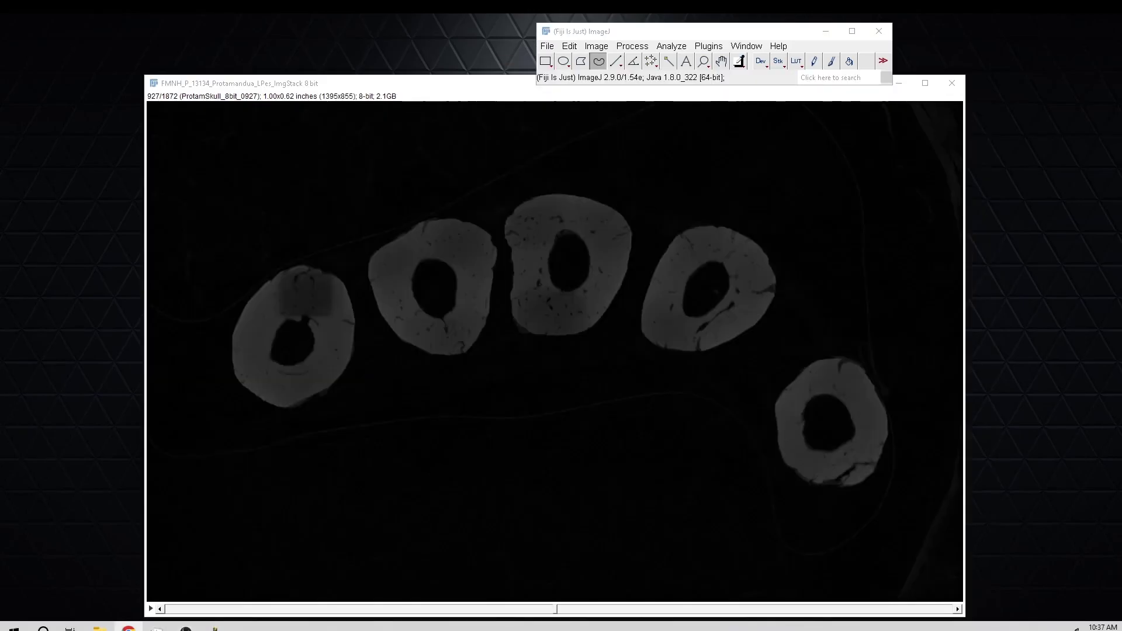
- Open the Threshold window from Image > Adjust and move it clear of the bones
click(604, 45)
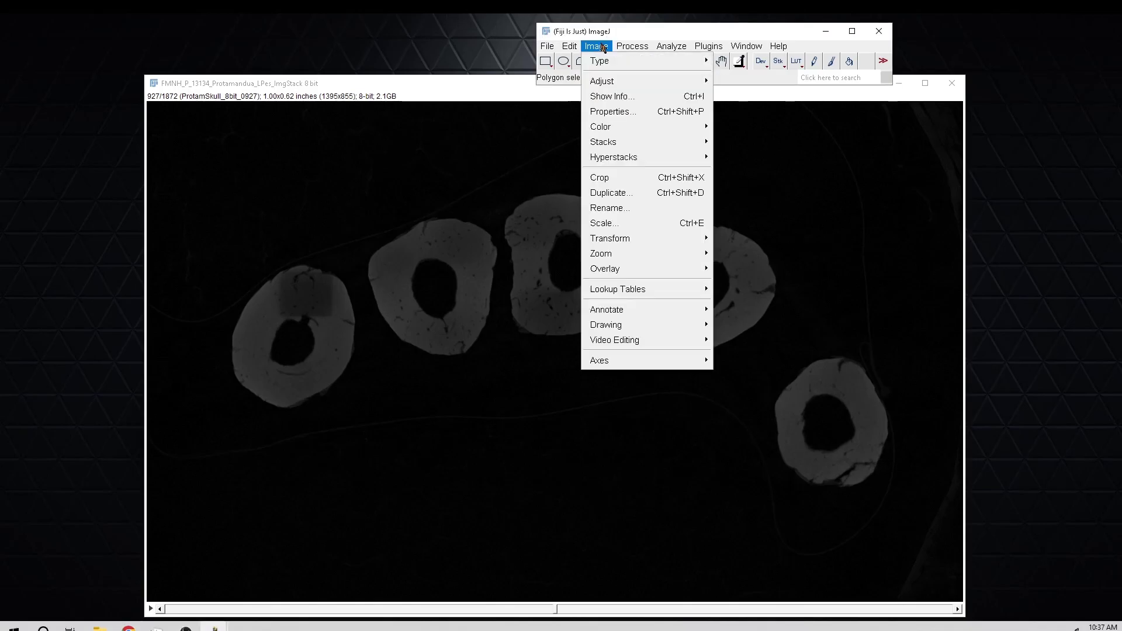
mouse_move(614, 82)
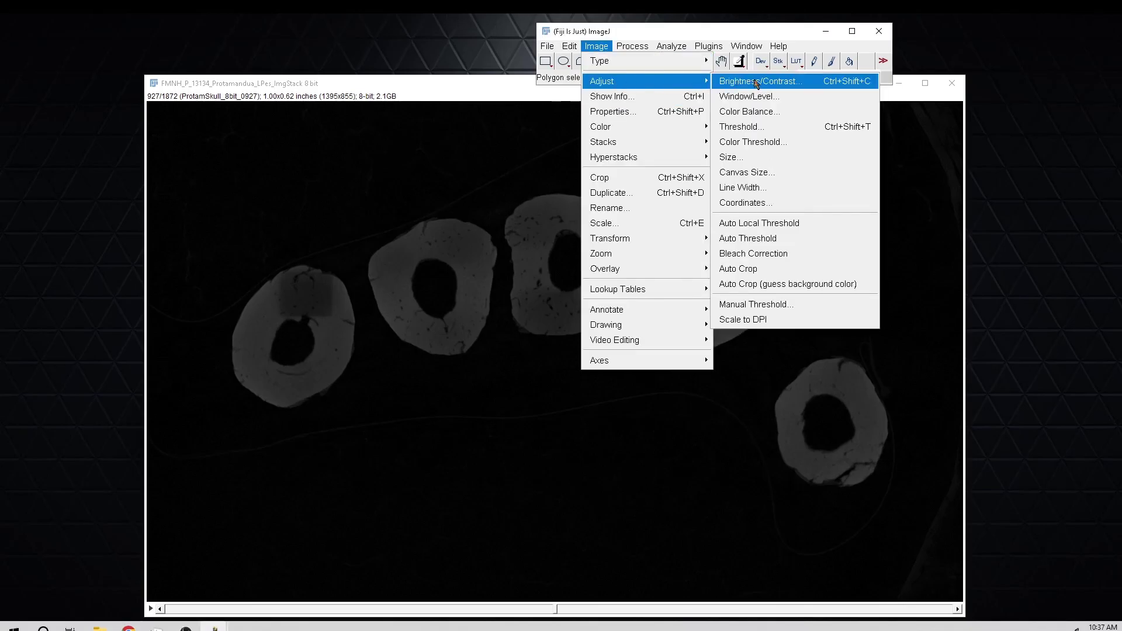
click(759, 127)
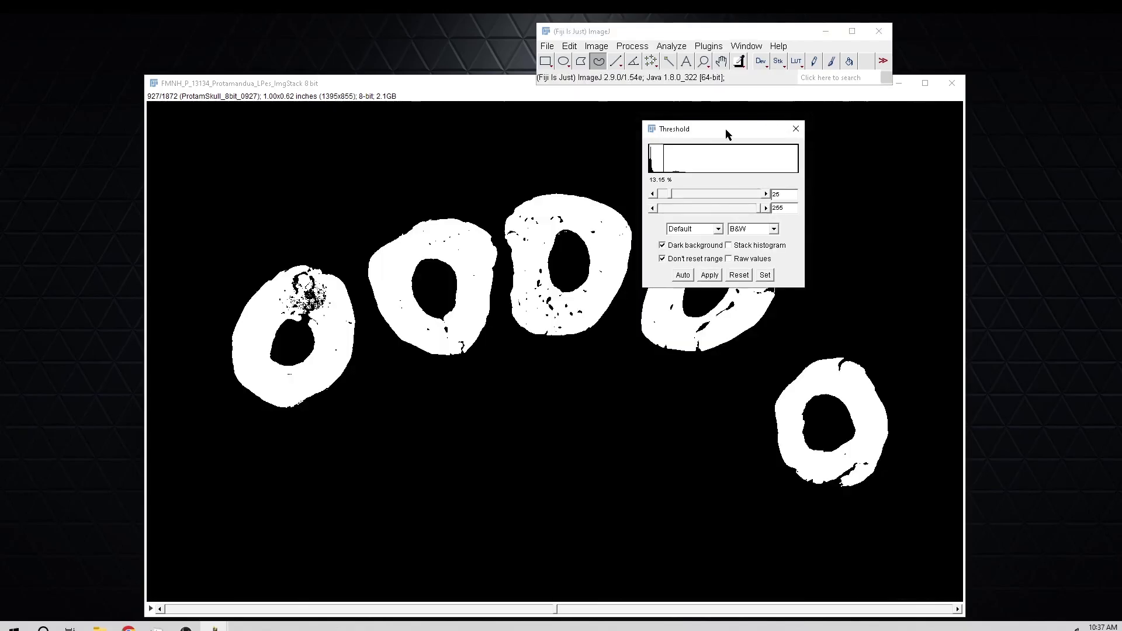
mouse_move(726, 129)
mouse_down()
mouse_move(388, 75)
mouse_move(360, 37)
mouse_up()
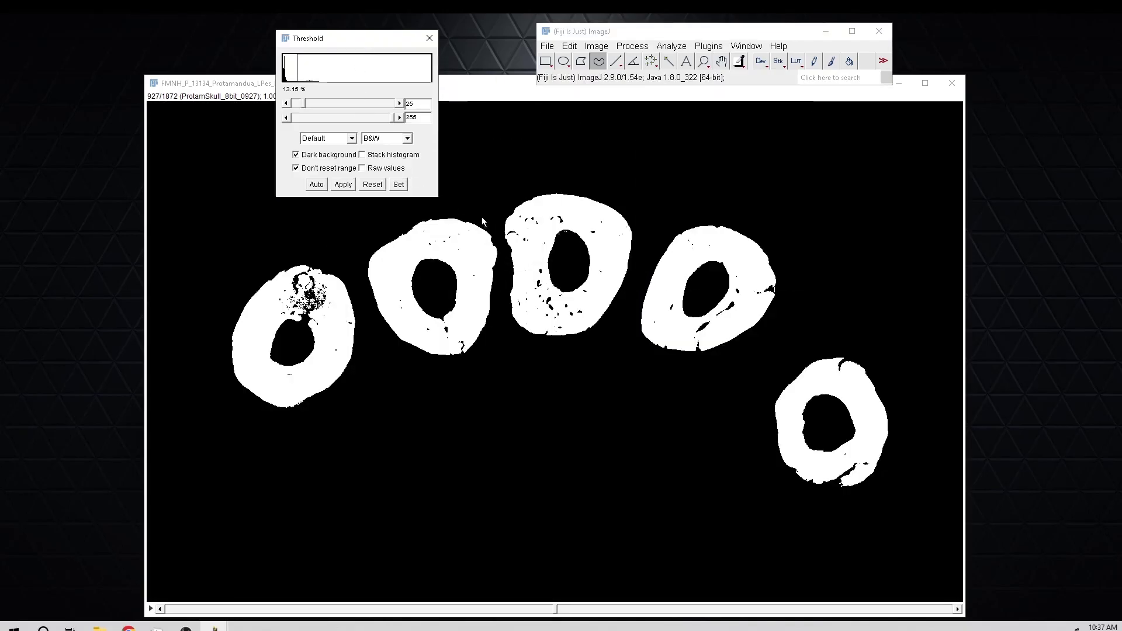
- Adjust the threshold sliders, then set exact levels of 25 lower and 255 upper
click(399, 103)
click(400, 104)
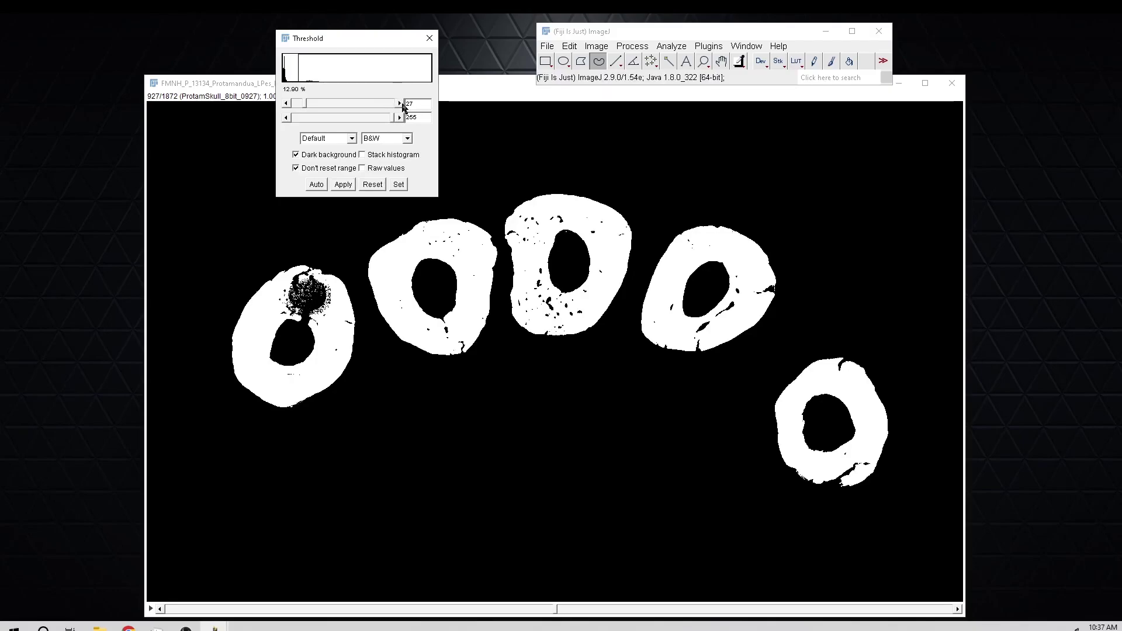
click(285, 104)
click(286, 103)
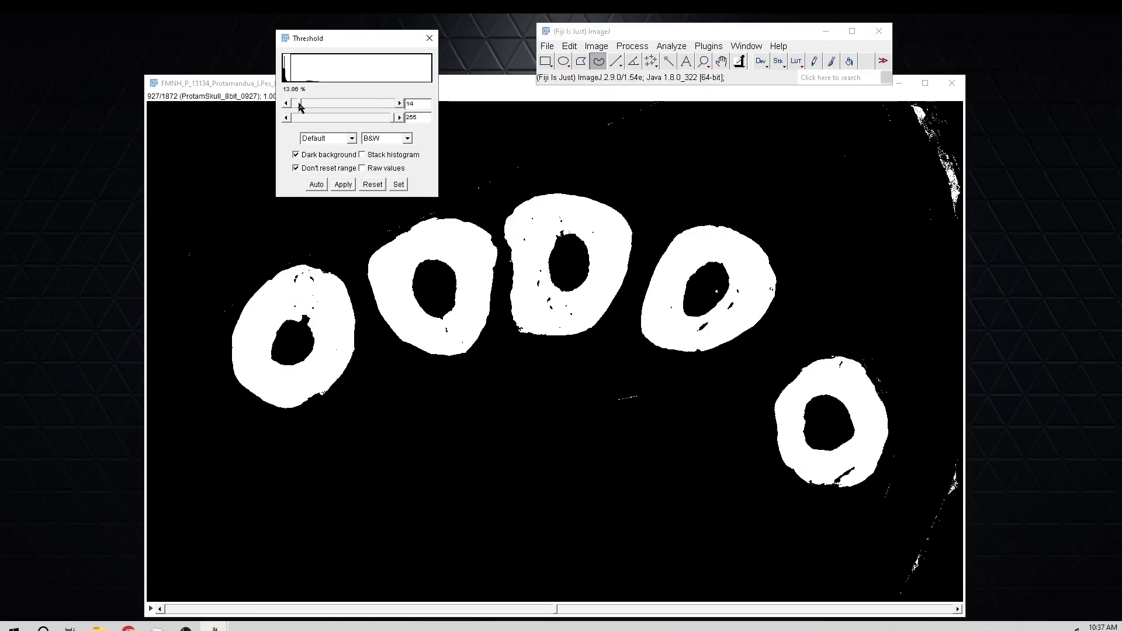
mouse_move(296, 104)
mouse_down()
mouse_move(325, 103)
mouse_move(296, 104)
mouse_up()
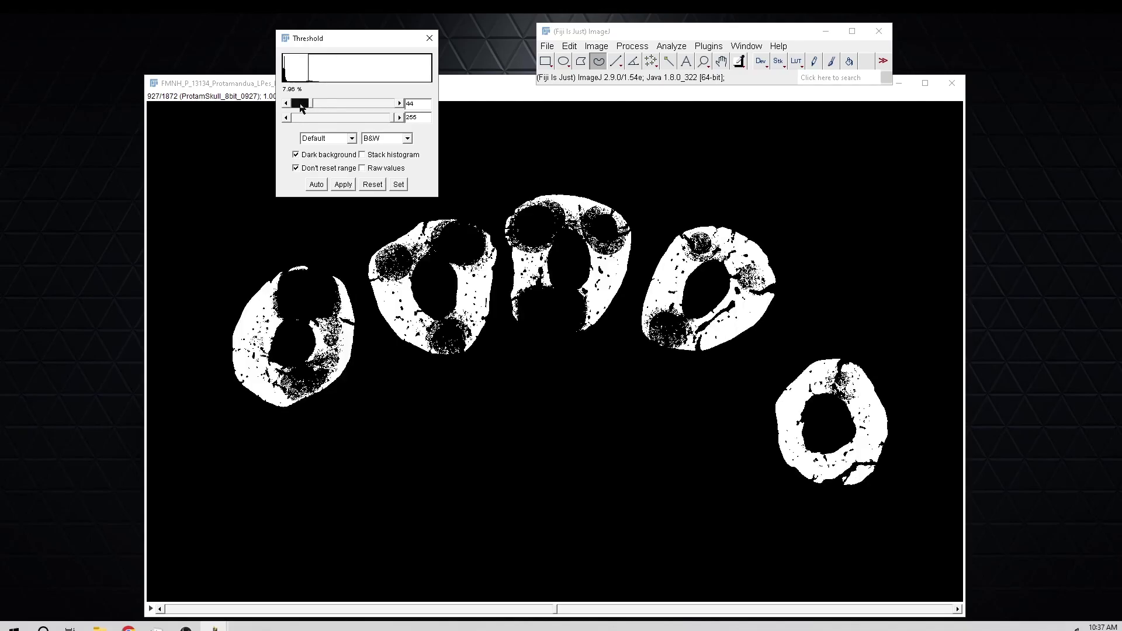
click(399, 103)
click(399, 103)
click(399, 104)
click(399, 104)
click(399, 104)
click(399, 103)
click(399, 103)
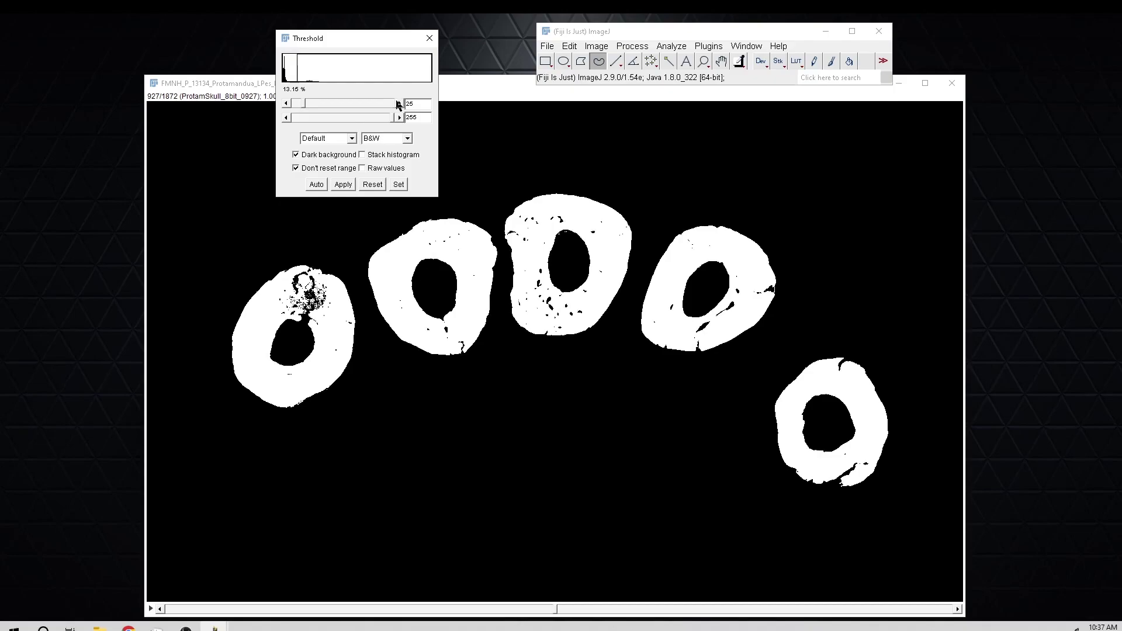
click(399, 185)
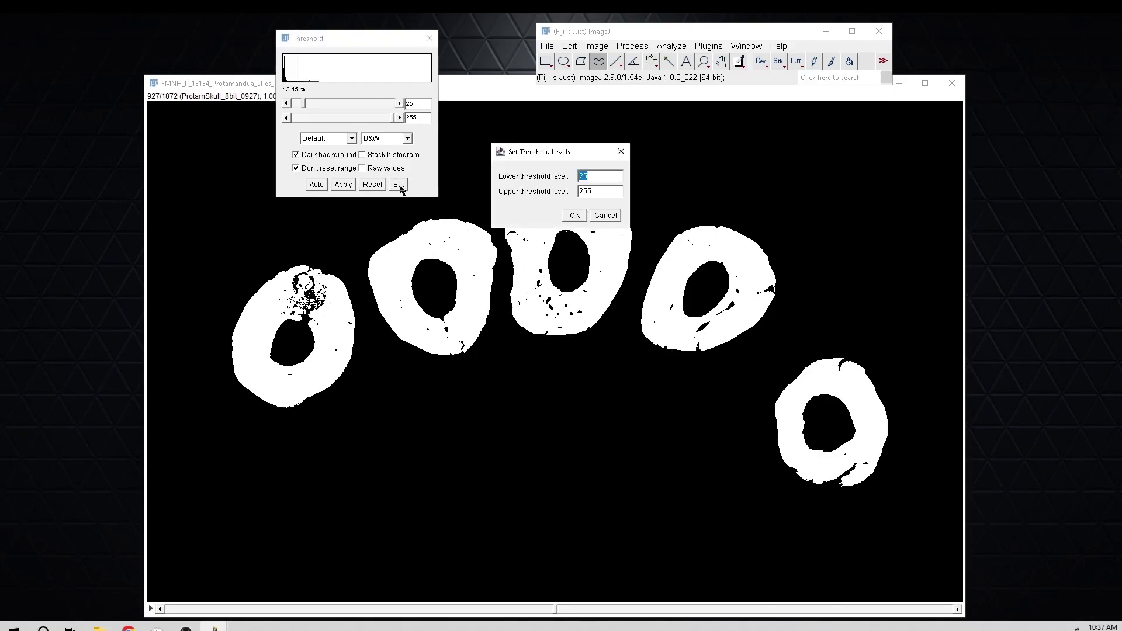
click(575, 215)
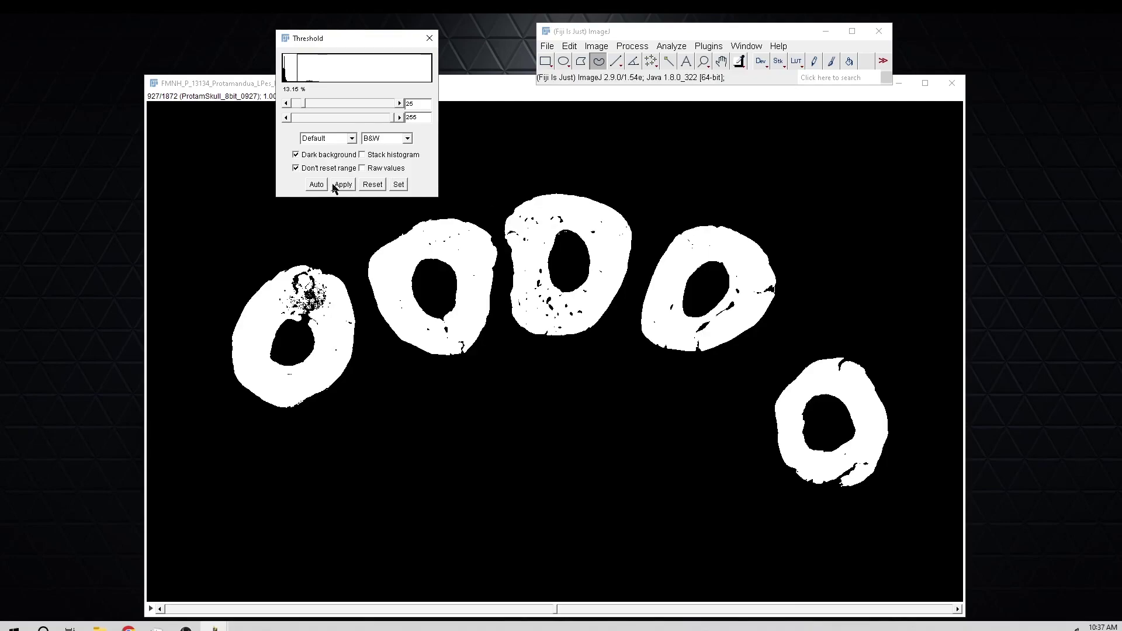
- Apply the threshold to convert the whole stack to binary, with per-image threshold calculation turned off
click(343, 185)
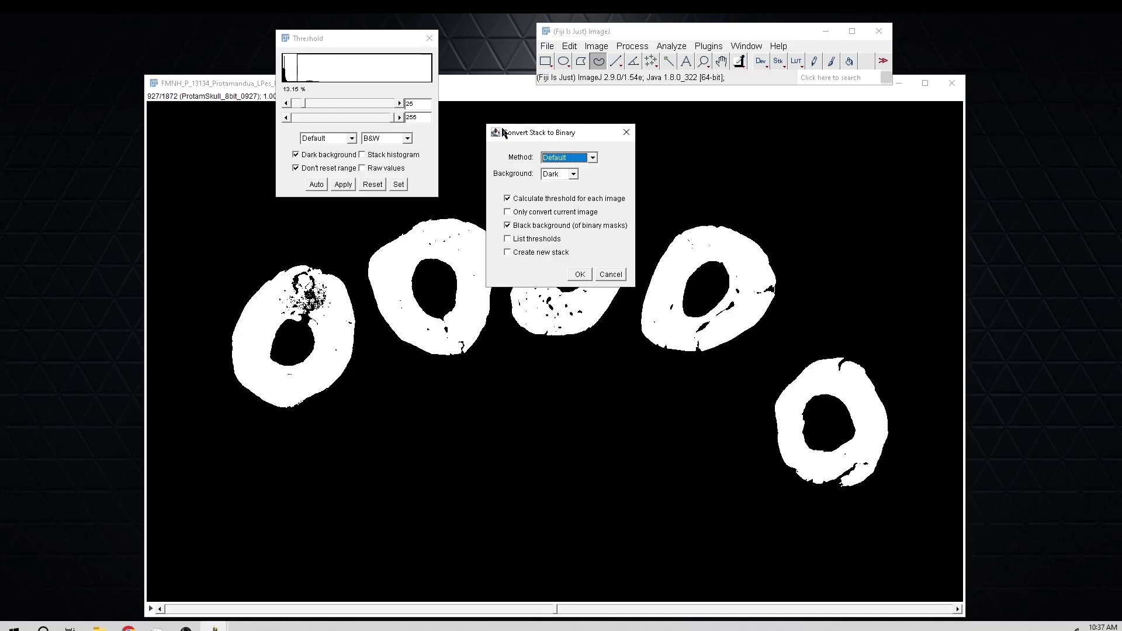
click(506, 199)
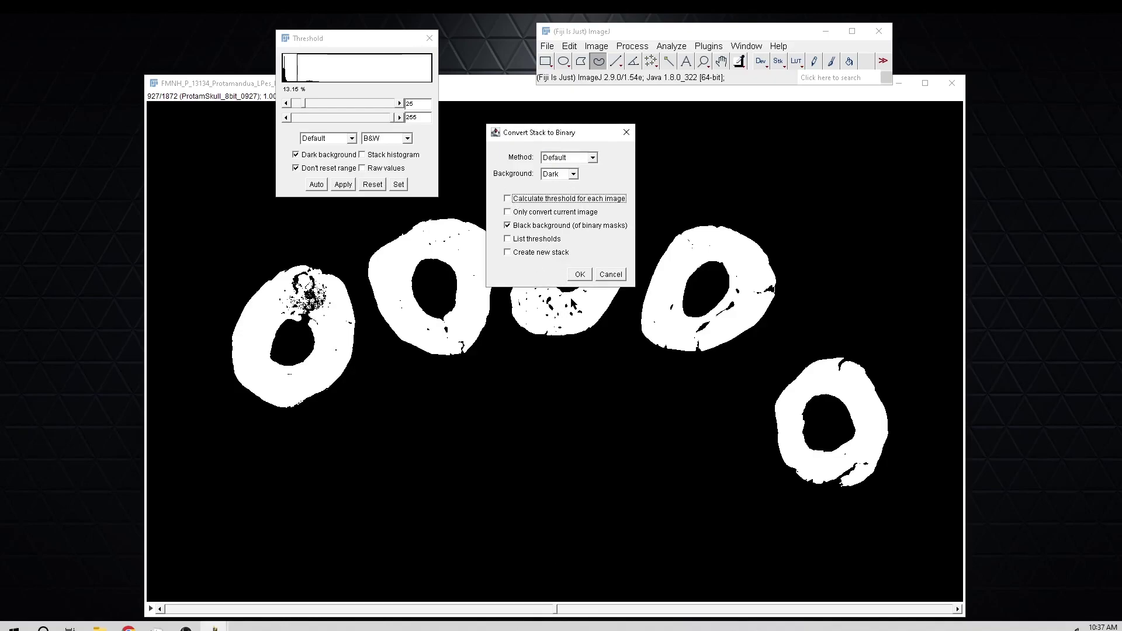
click(579, 274)
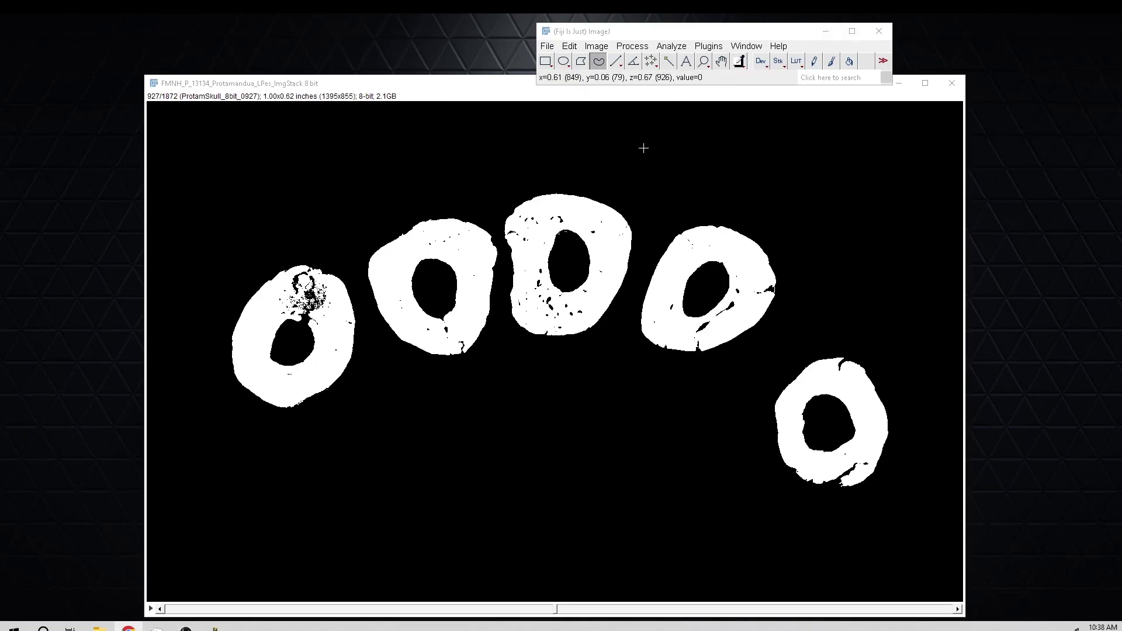
- Launch the 3D Viewer plugin and set the stack to display as a white Surface
click(708, 46)
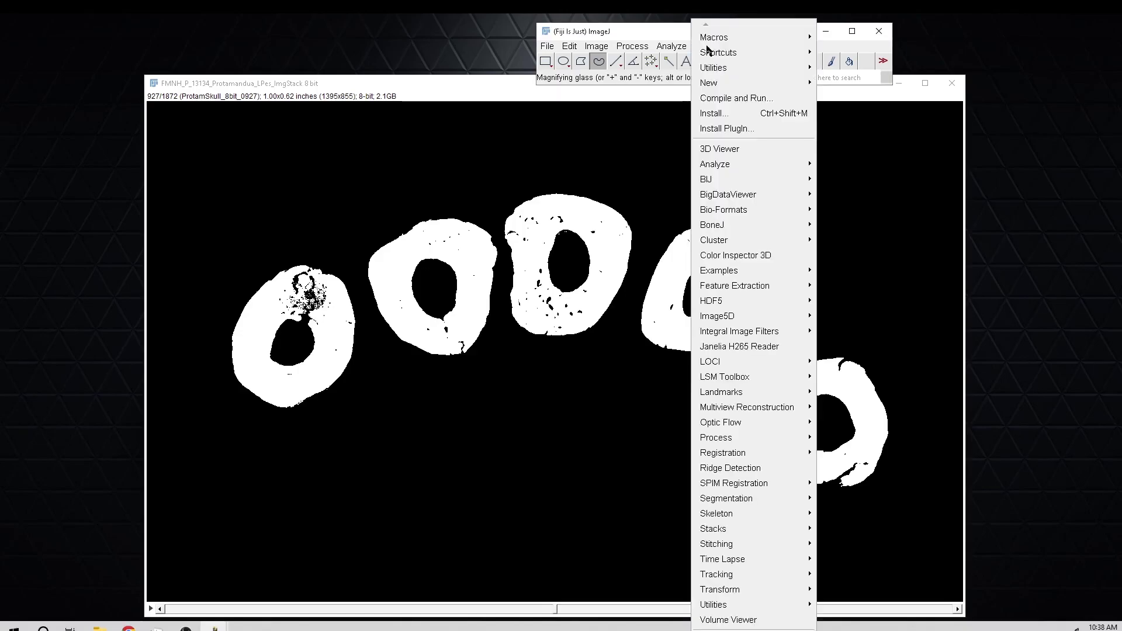
click(737, 148)
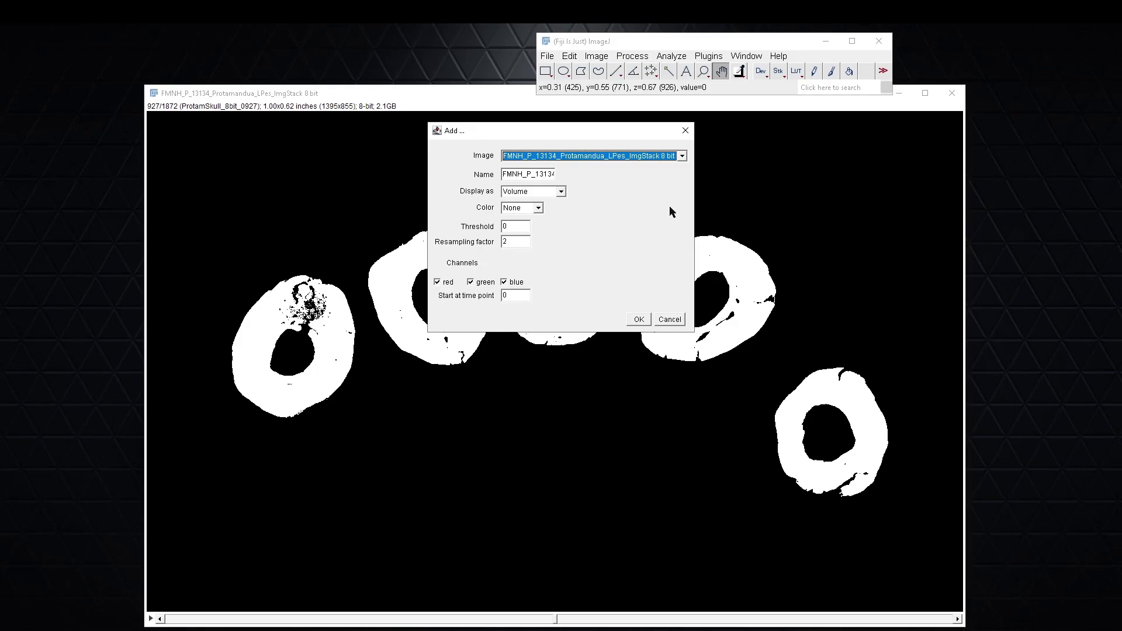
click(561, 193)
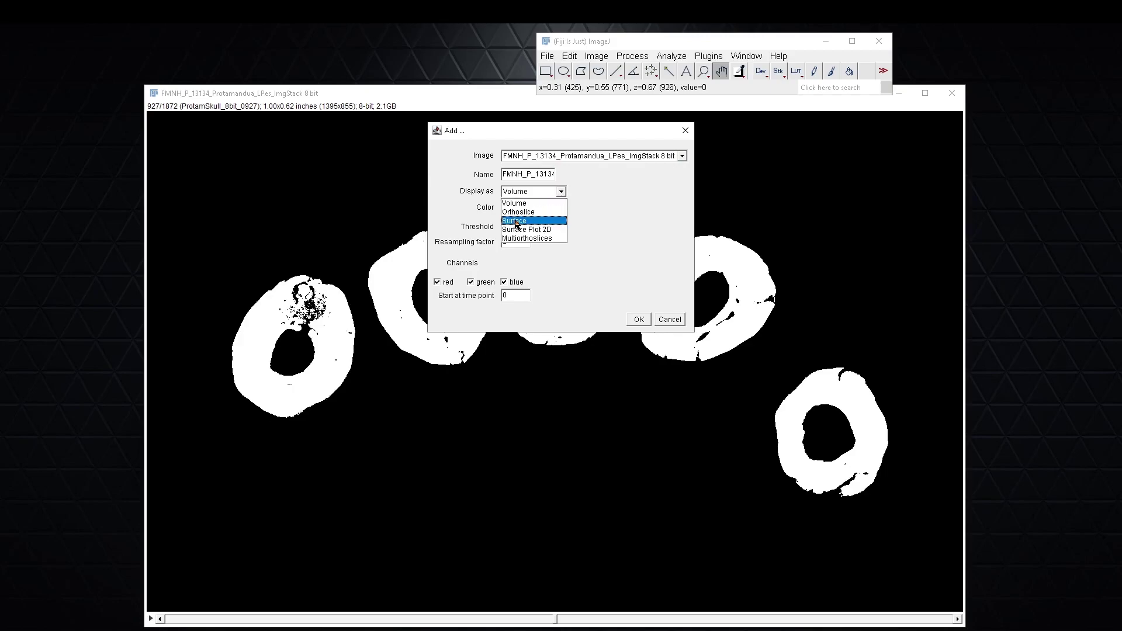
click(554, 221)
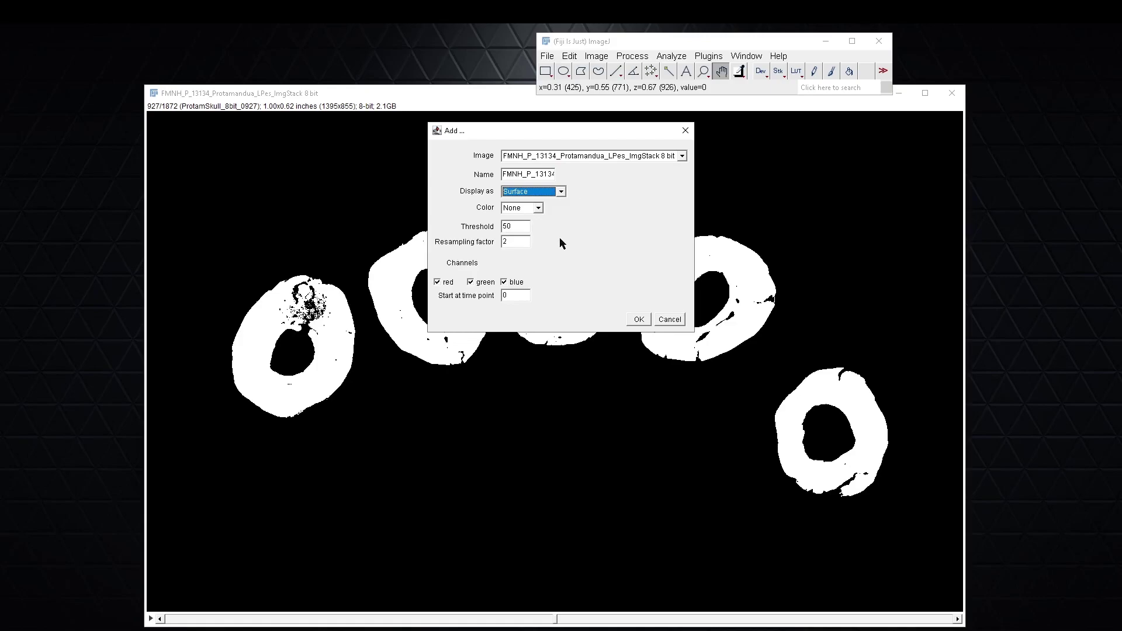
click(537, 208)
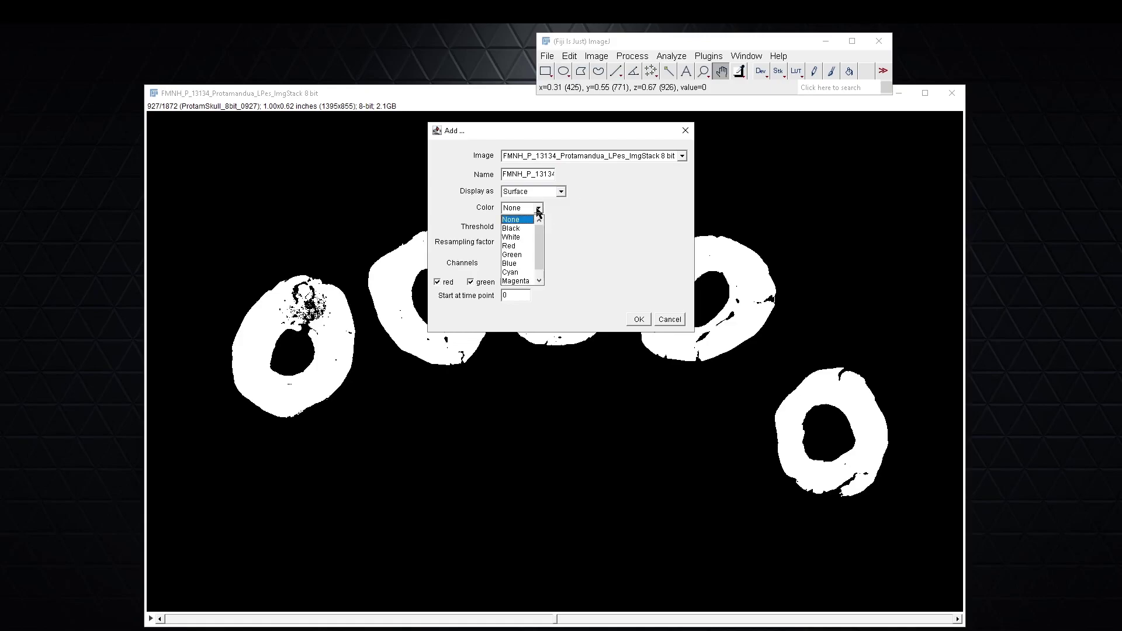
click(518, 238)
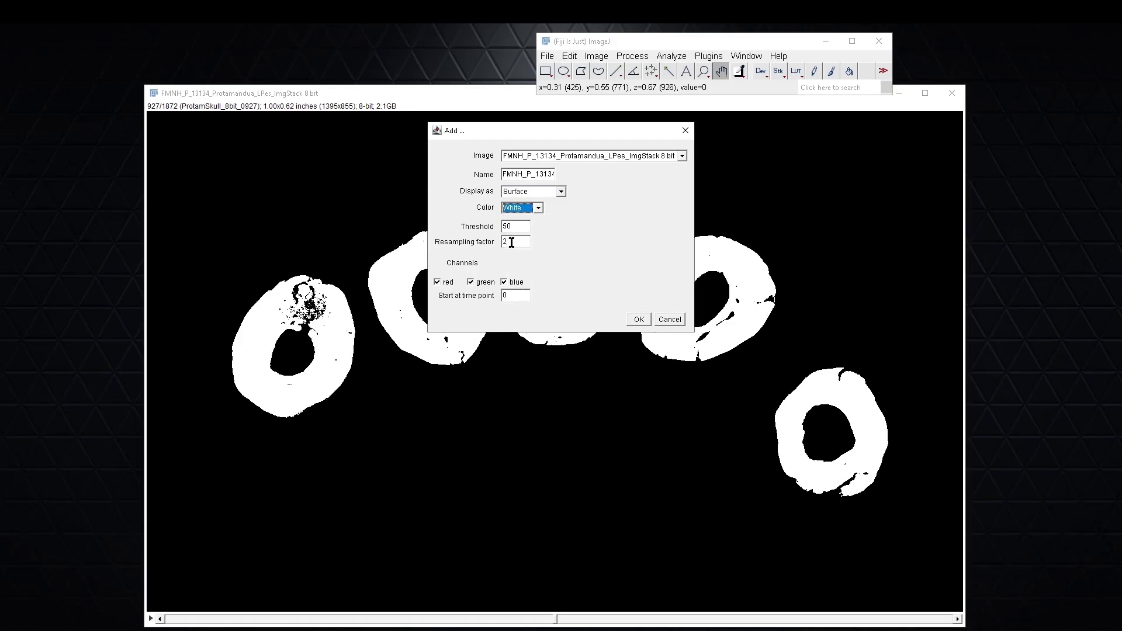
- Keep the threshold at 50 and enter a new resampling factor
click(522, 224)
click(524, 243)
text(1)
- Render the white foot surface, reposition the 3D Viewer window, and rotate the model
click(637, 320)
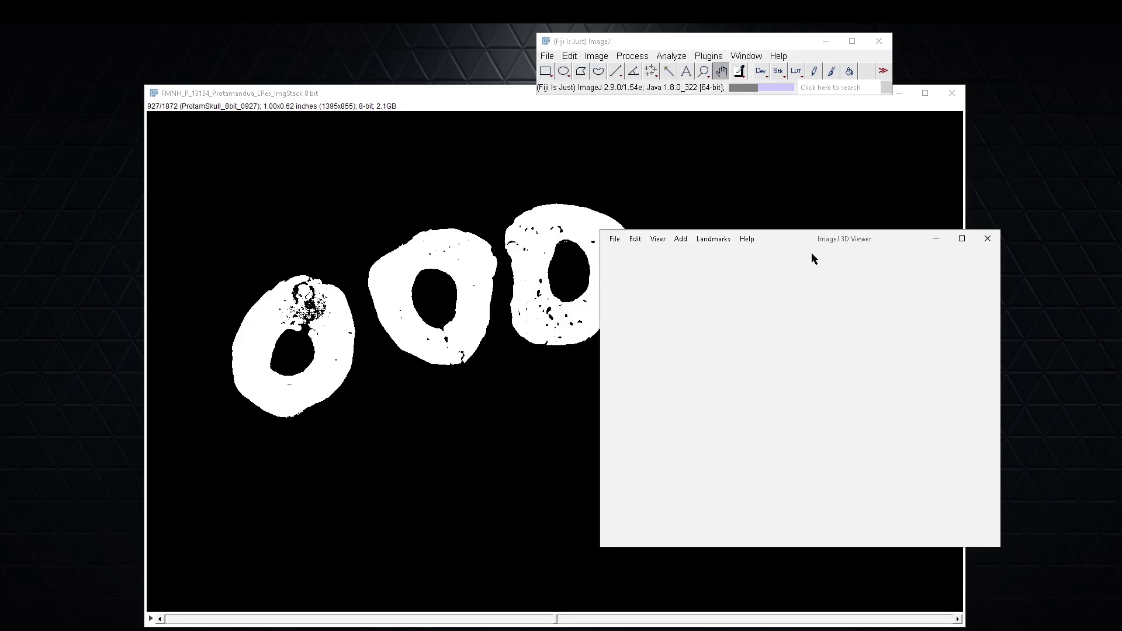
drag(805, 240, 793, 239)
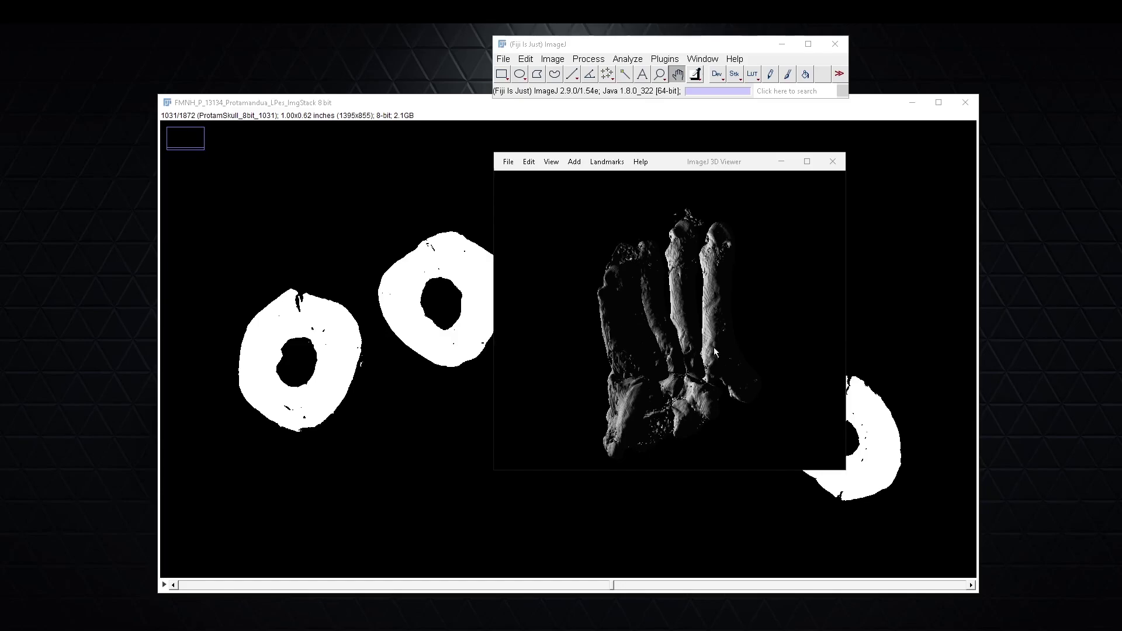
drag(506, 175, 962, 218)
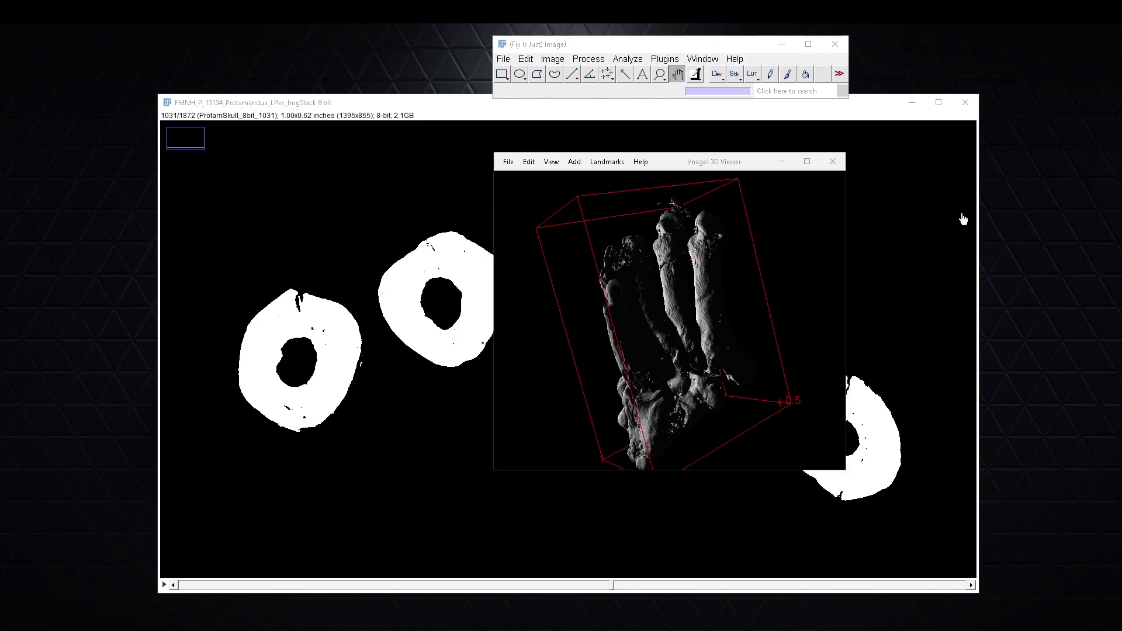
click(509, 166)
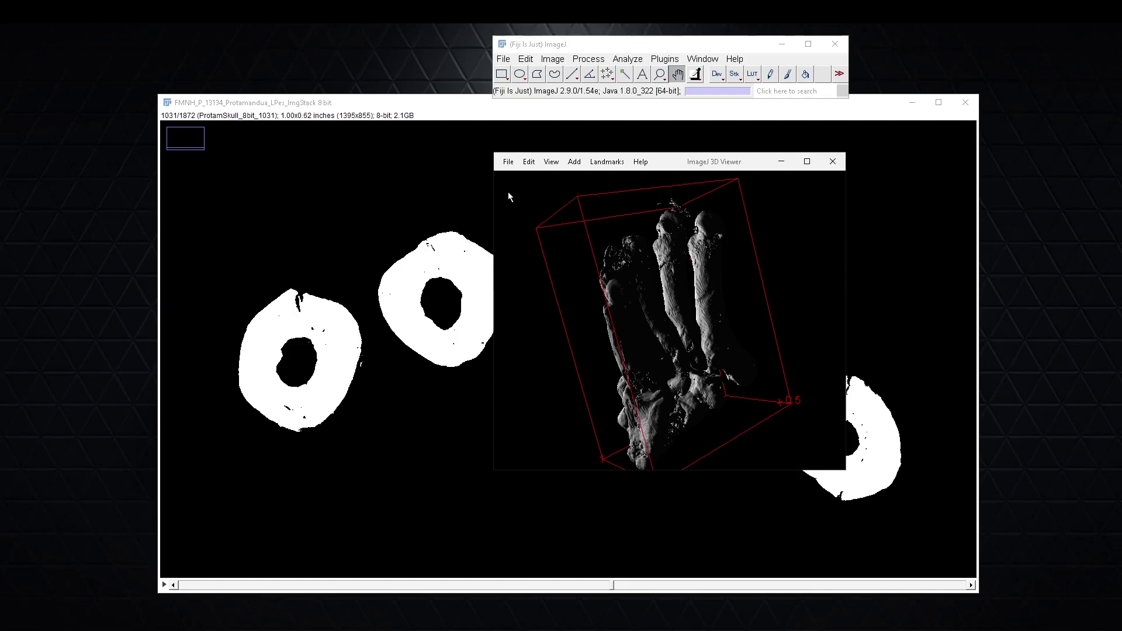
- Export the foot surface as STL (binary), choosing the Desktop as the save location
click(507, 165)
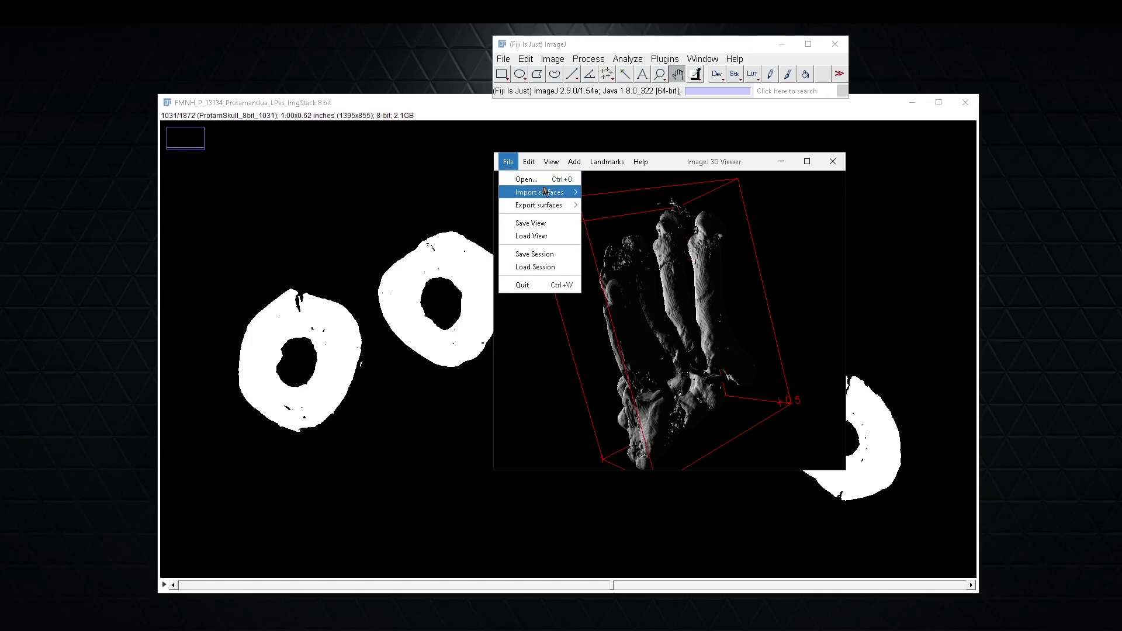
mouse_move(556, 205)
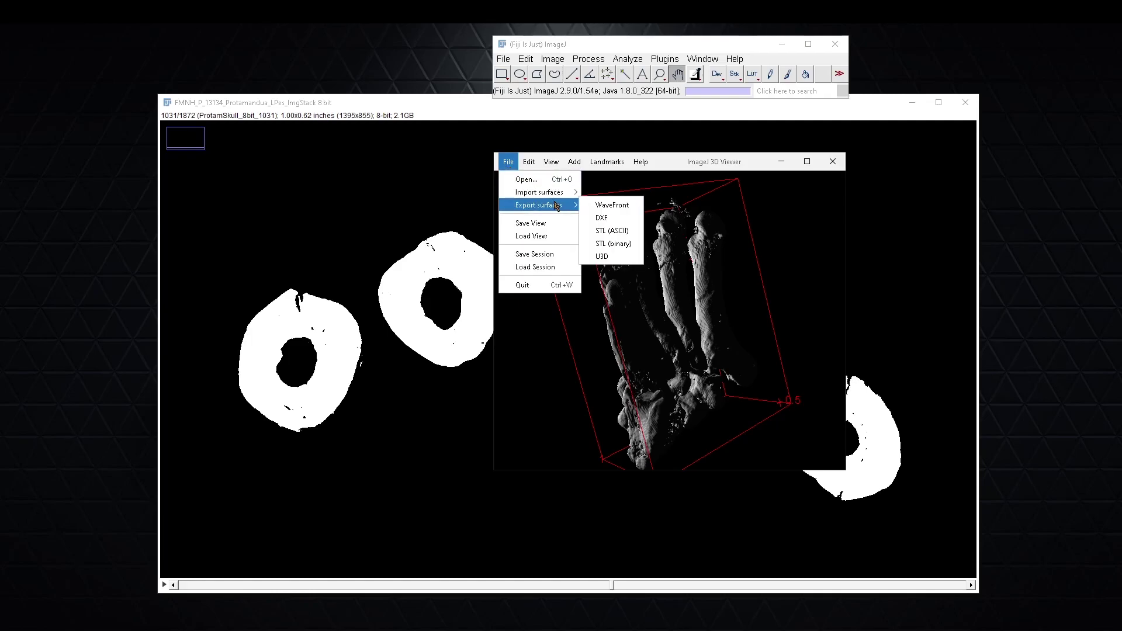
click(613, 243)
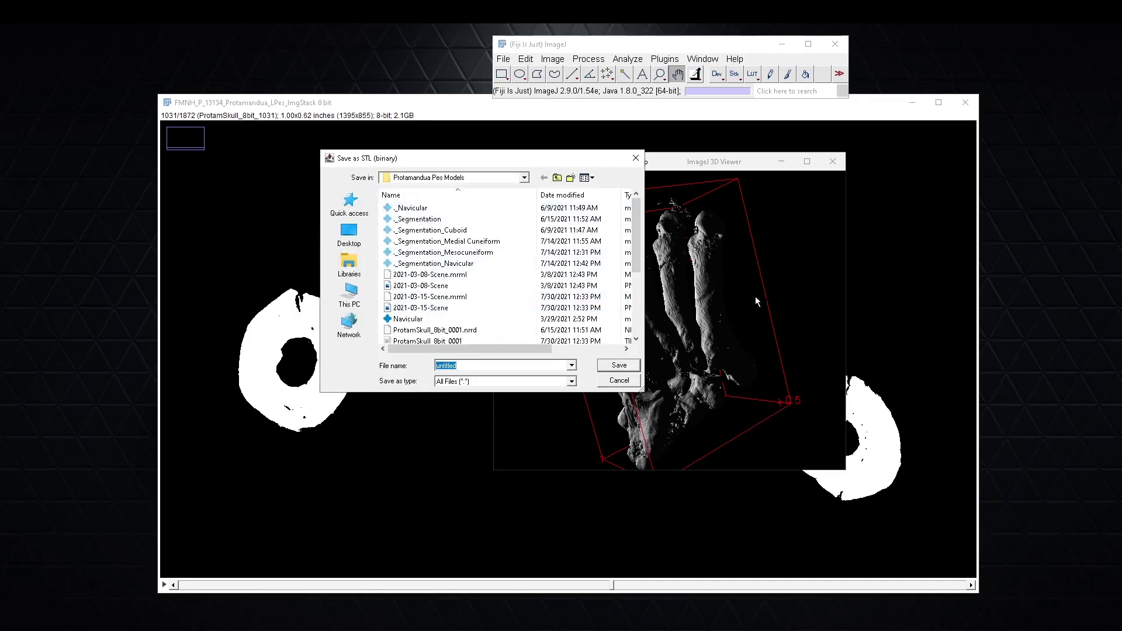
click(350, 236)
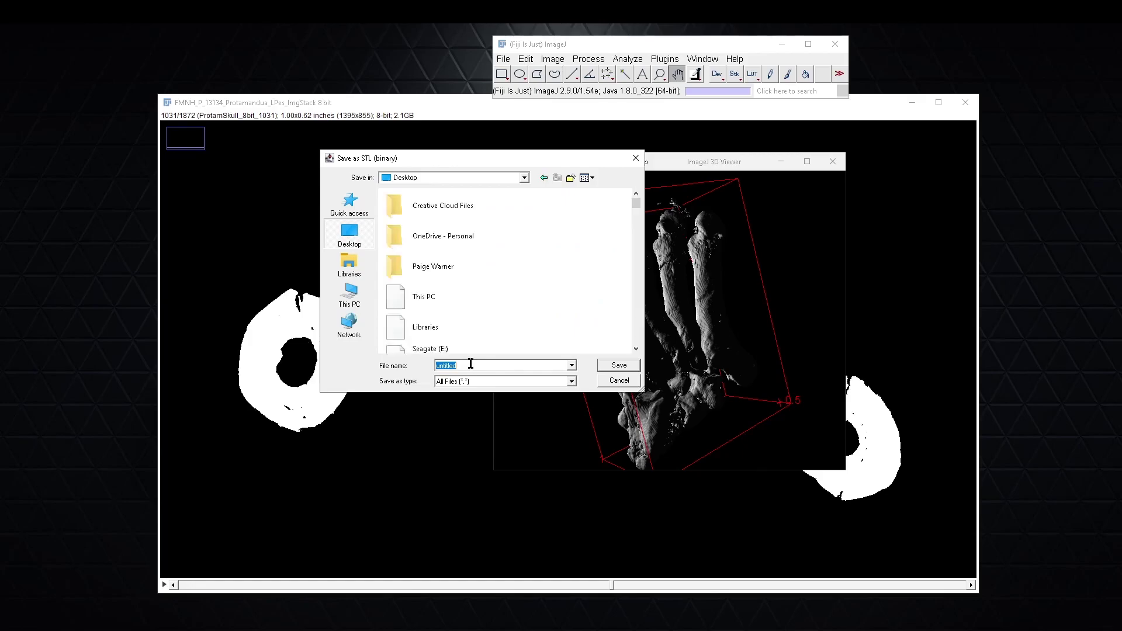